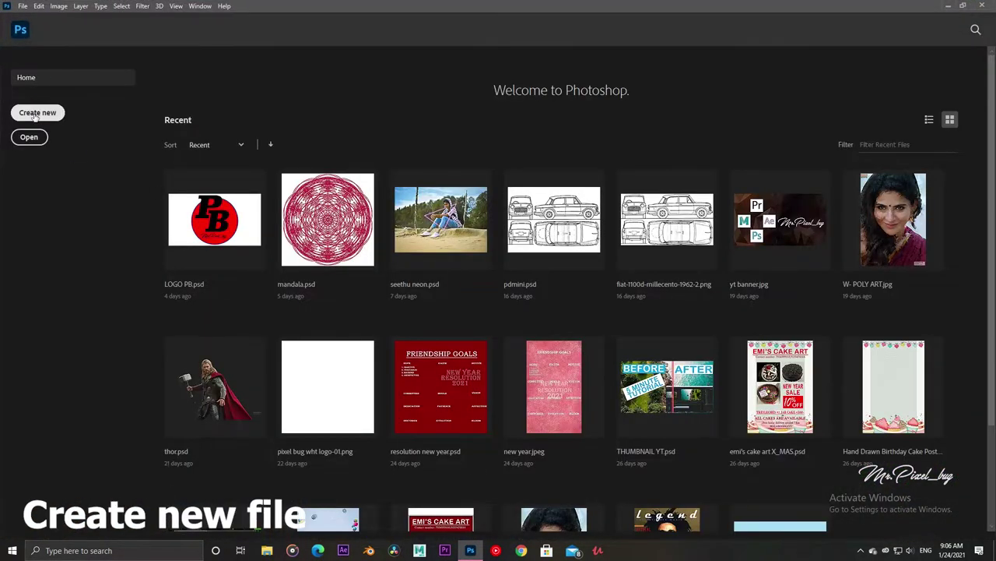
# Create a new 3508 × 2480 px, 300 ppi print document and add Layer 1.
pyautogui.click(37, 112)
pyautogui.click(343, 103)
pyautogui.click(557, 191)
pyautogui.click(703, 430)
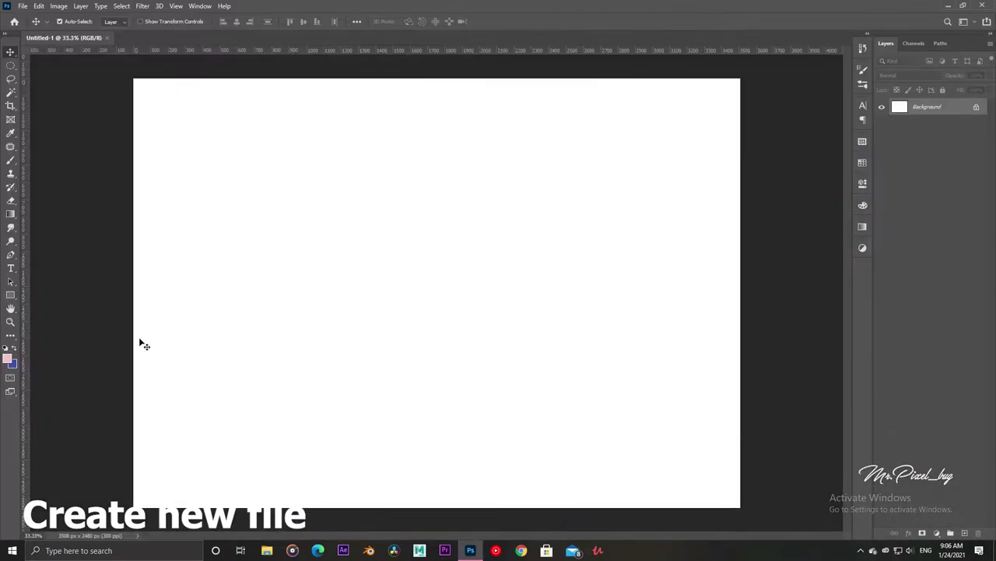
pyautogui.click(965, 532)
# Turn on 10-segment Mandala brush symmetry and enlarge the guide to 108.76%.
pyautogui.click(54, 83)
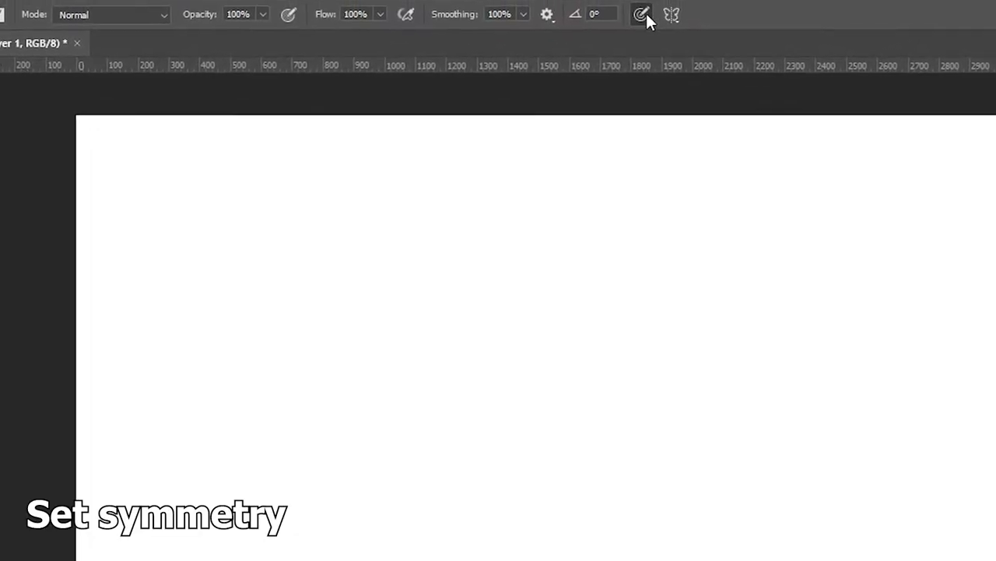
pyautogui.click(635, 36)
pyautogui.click(682, 265)
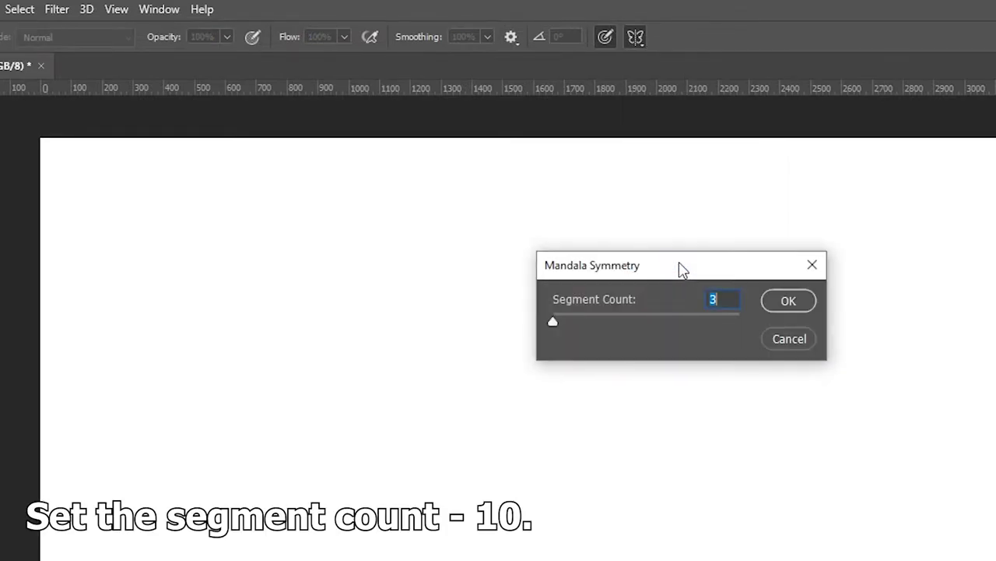
pyautogui.moveTo(550, 322); pyautogui.dragTo(797, 360)
pyautogui.click(788, 301)
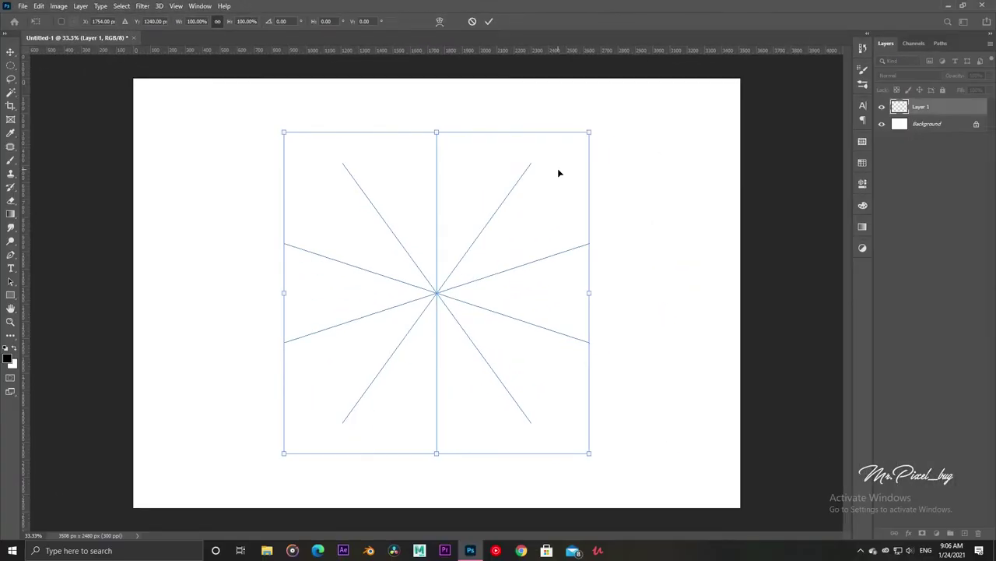
pyautogui.moveTo(589, 133); pyautogui.dragTo(608, 122)
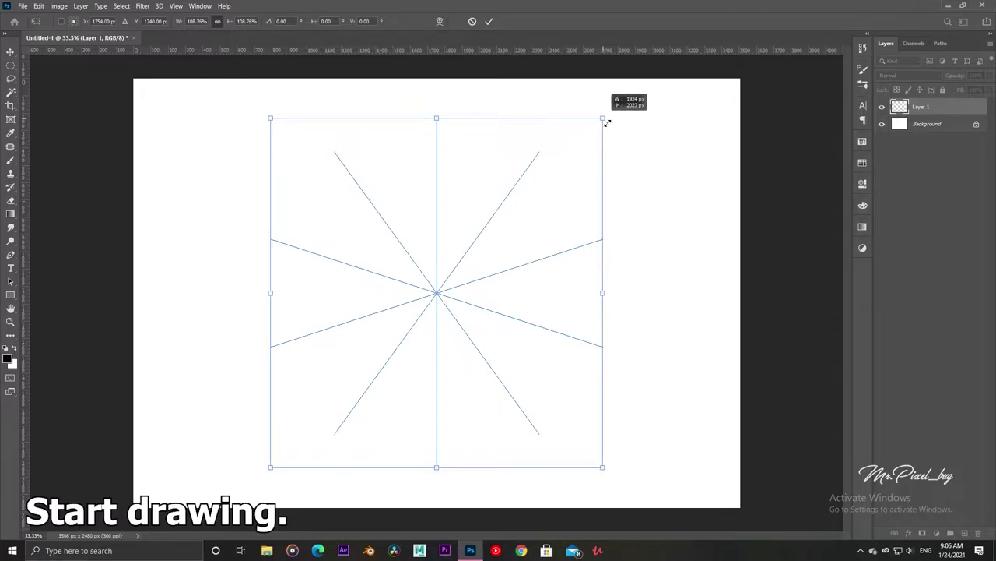
pyautogui.click(489, 21)
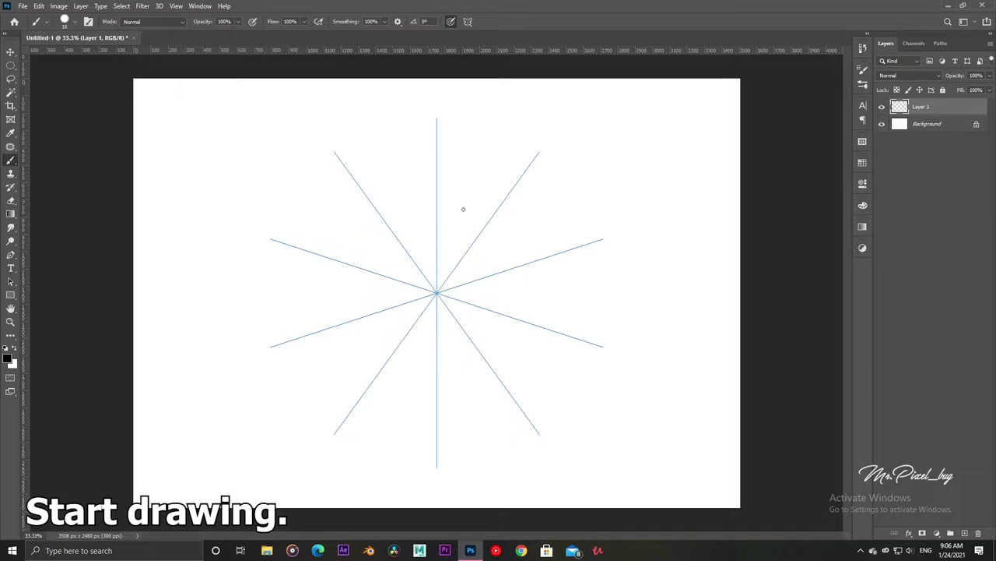
# Zoom in on the symmetry hub and check the hard round brush tip size.
pyautogui.scroll(3, 443, 336)
pyautogui.scroll(1, 489, 218)
pyautogui.scroll(1, 490, 218)
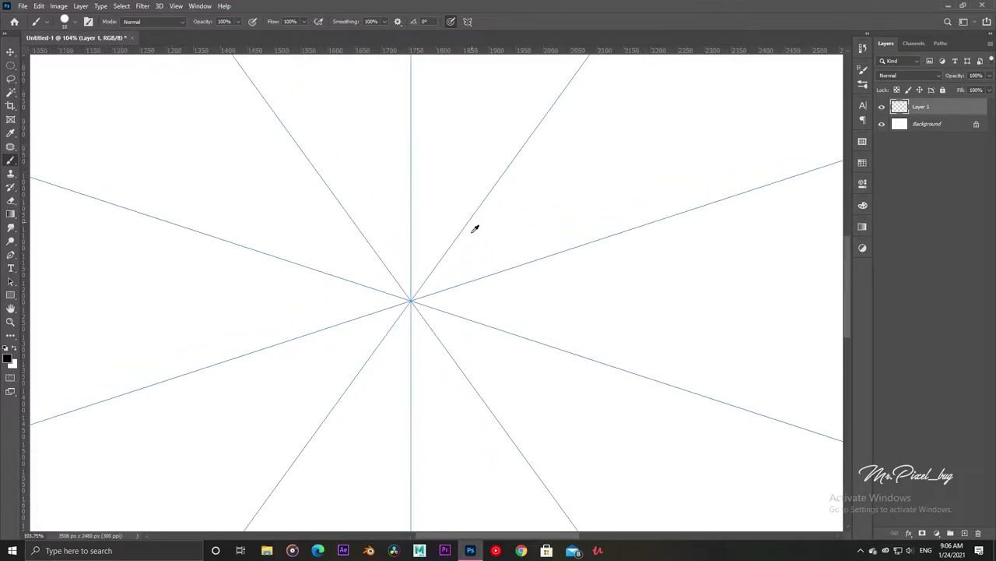
pyautogui.scroll(1, 471, 229)
pyautogui.scroll(2, 332, 312)
pyautogui.moveTo(395, 335)
pyautogui.mouseDown()
pyautogui.moveTo(465, 213)
pyautogui.moveTo(451, 285)
pyautogui.mouseUp()
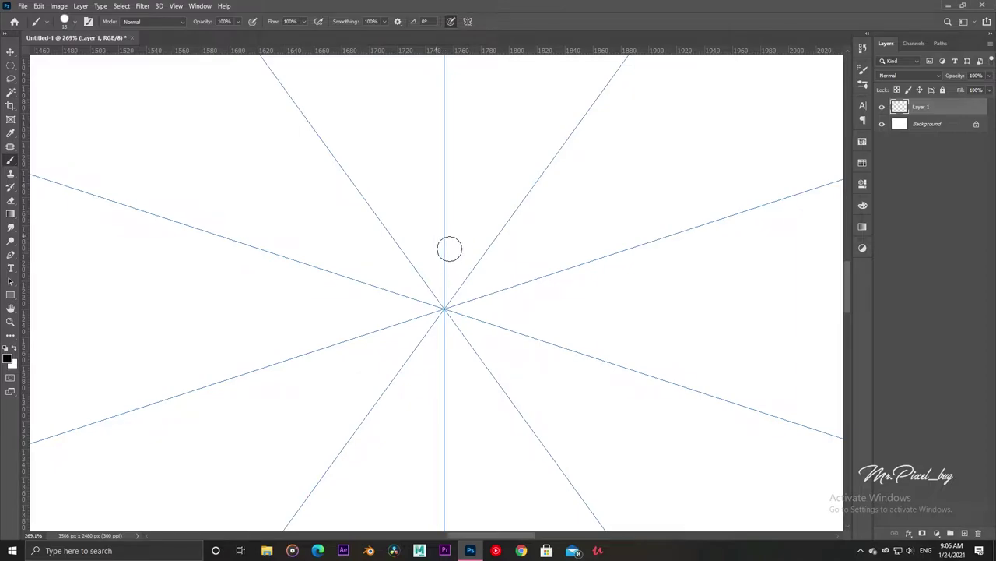
pyautogui.click(69, 21)
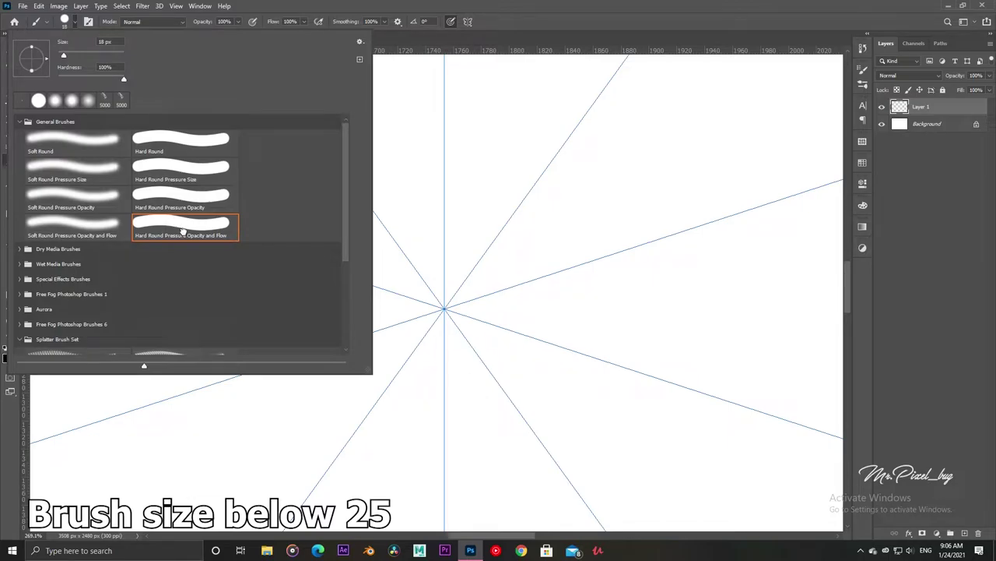
# Set stroke smoothing to 100% and paint a scalloped black ring around the centre.
pyautogui.click(384, 21)
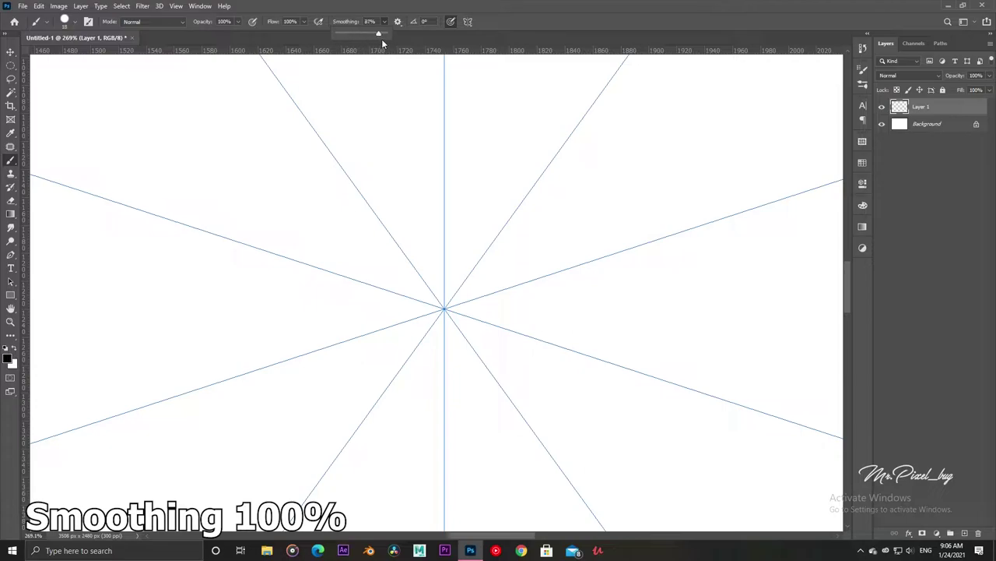
pyautogui.click(384, 21)
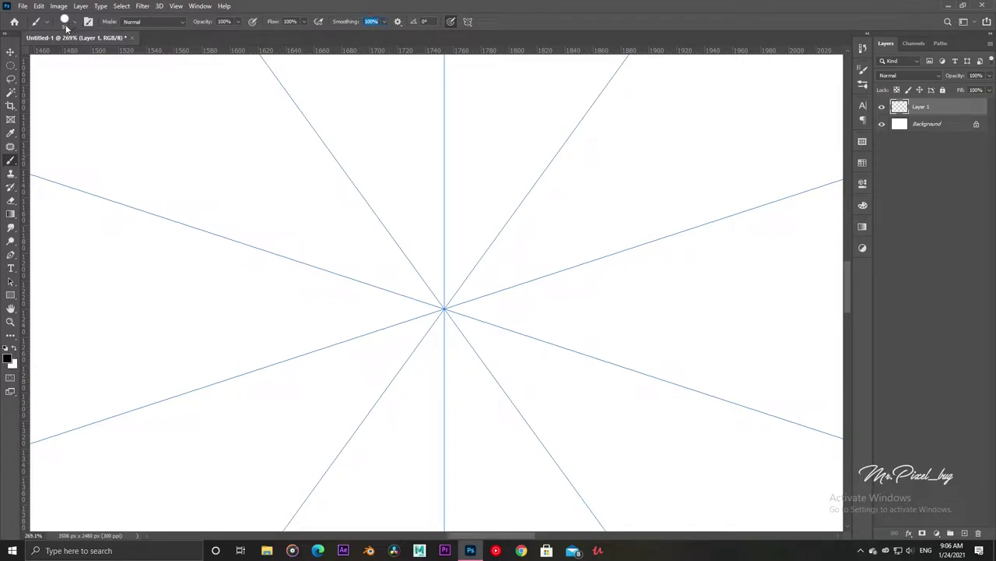
pyautogui.moveTo(457, 194)
pyautogui.mouseDown()
pyautogui.moveTo(418, 172)
pyautogui.moveTo(354, 189)
pyautogui.mouseUp()
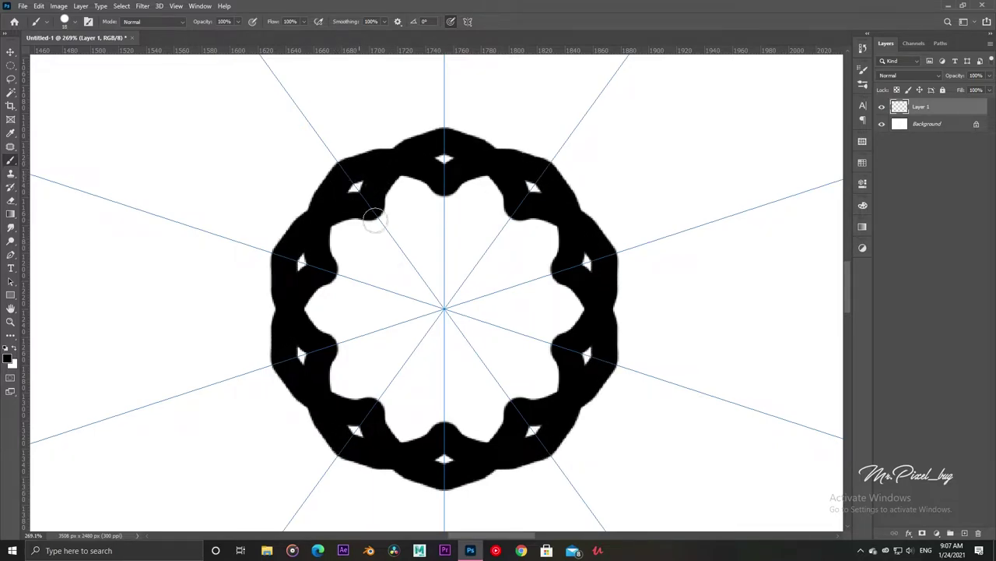
# Zoom out and paint ten thick black spokes radiating from the ring's centre.
pyautogui.scroll(-2, 407, 351)
pyautogui.scroll(-1, 408, 351)
pyautogui.scroll(-2, 407, 351)
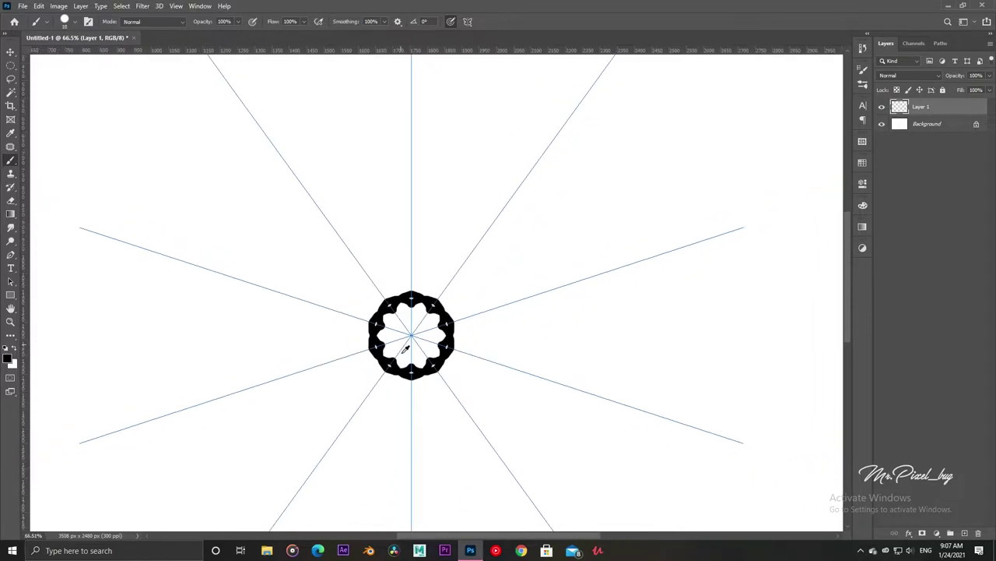
pyautogui.scroll(-2, 424, 338)
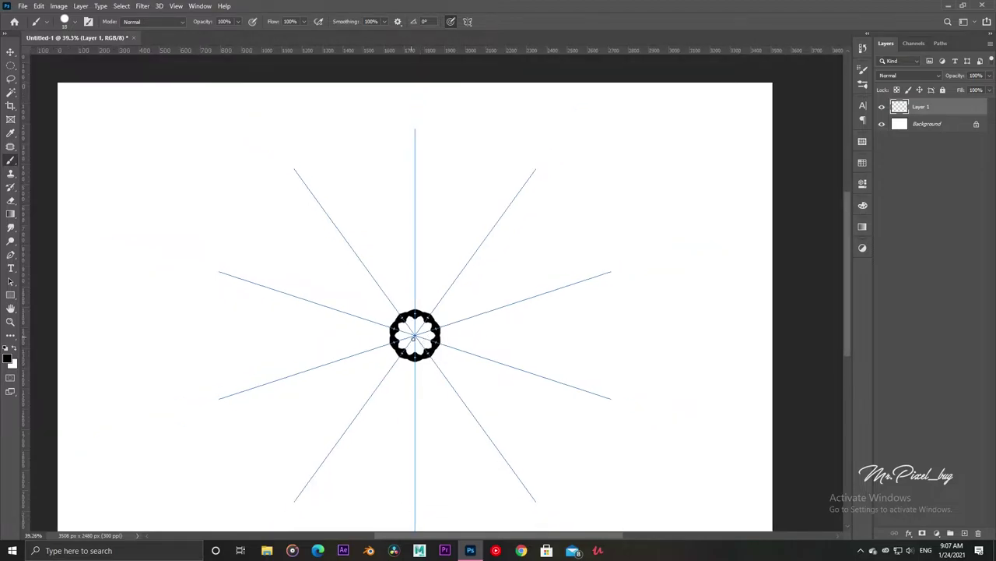
pyautogui.moveTo(415, 334)
pyautogui.mouseDown()
pyautogui.moveTo(415, 274)
pyautogui.moveTo(425, 287)
pyautogui.mouseUp()
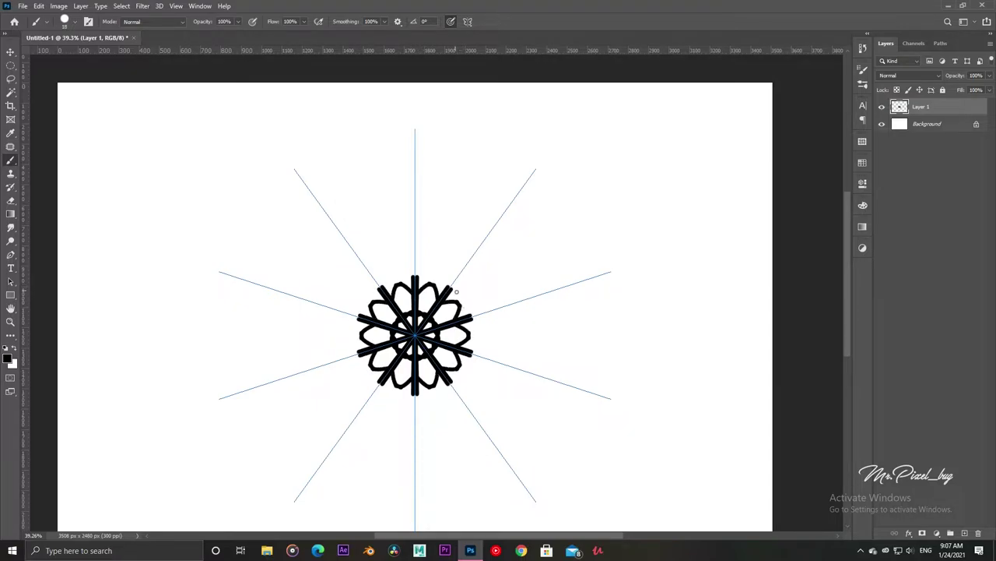
# Paint an outer decagon ring with connecting spokes, triangles and curved petals around the star.
pyautogui.moveTo(457, 292); pyautogui.dragTo(473, 313)
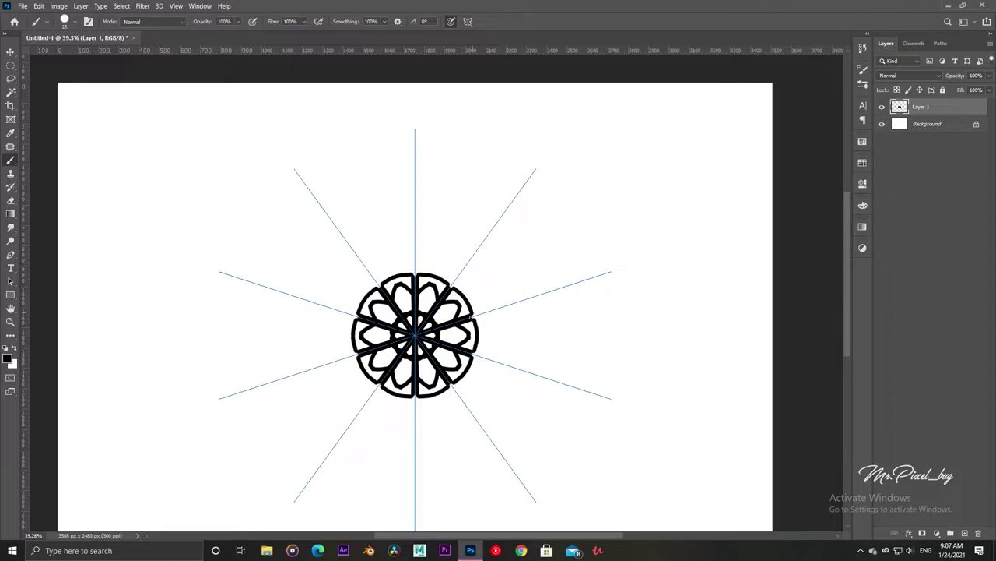
pyautogui.moveTo(466, 399); pyautogui.dragTo(486, 376)
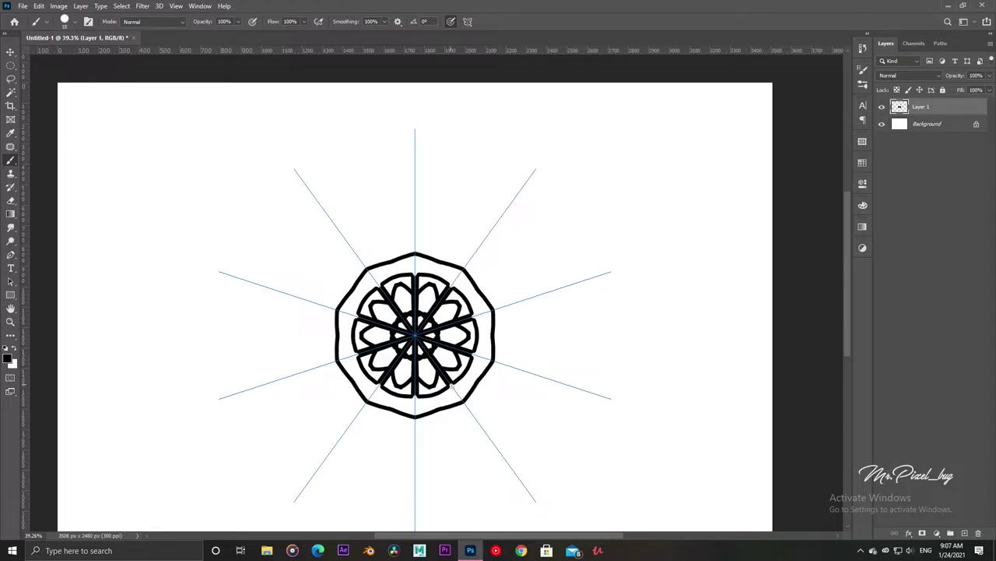
pyautogui.moveTo(451, 384); pyautogui.dragTo(464, 404)
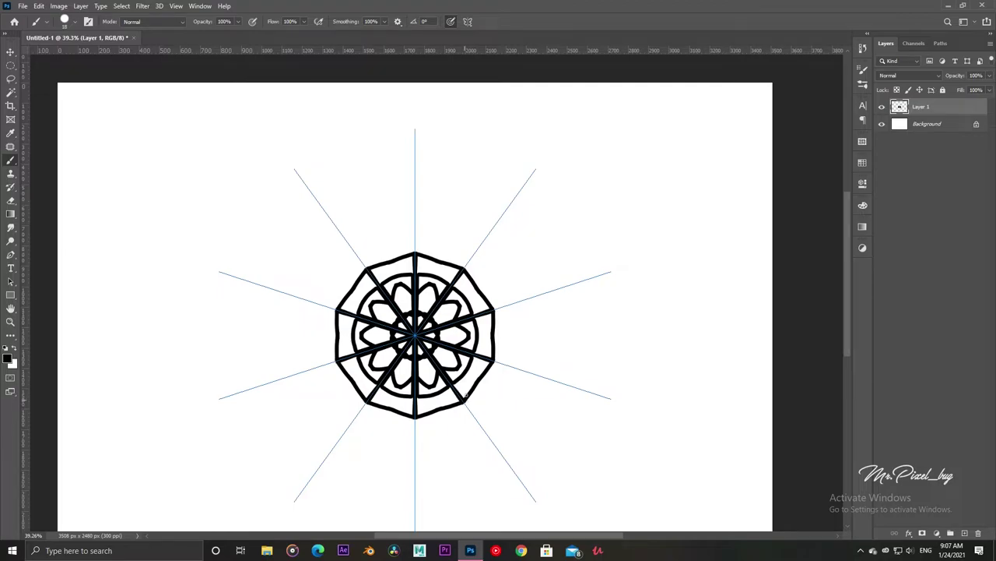
pyautogui.moveTo(465, 396); pyautogui.dragTo(467, 372)
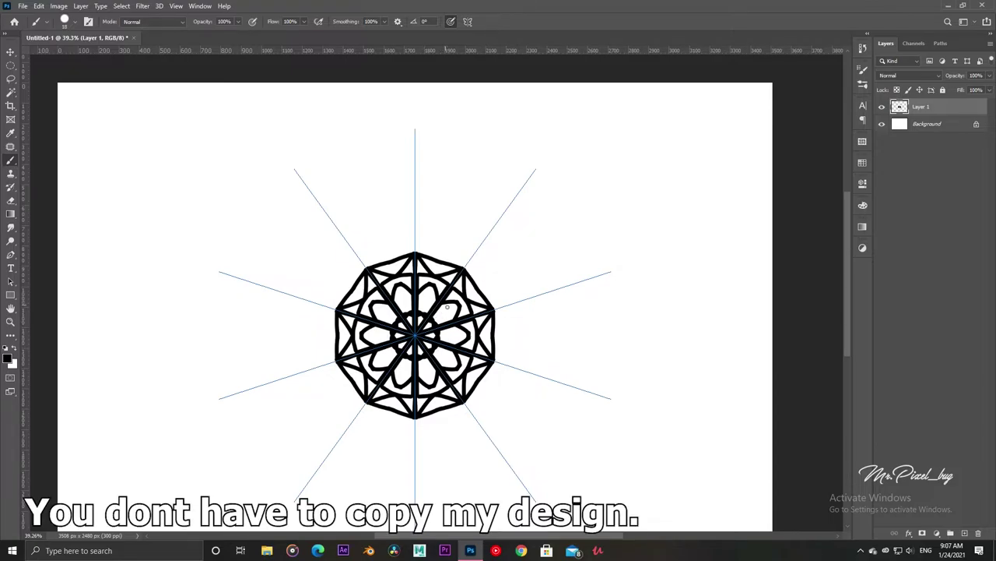
pyautogui.moveTo(443, 312); pyautogui.dragTo(442, 332)
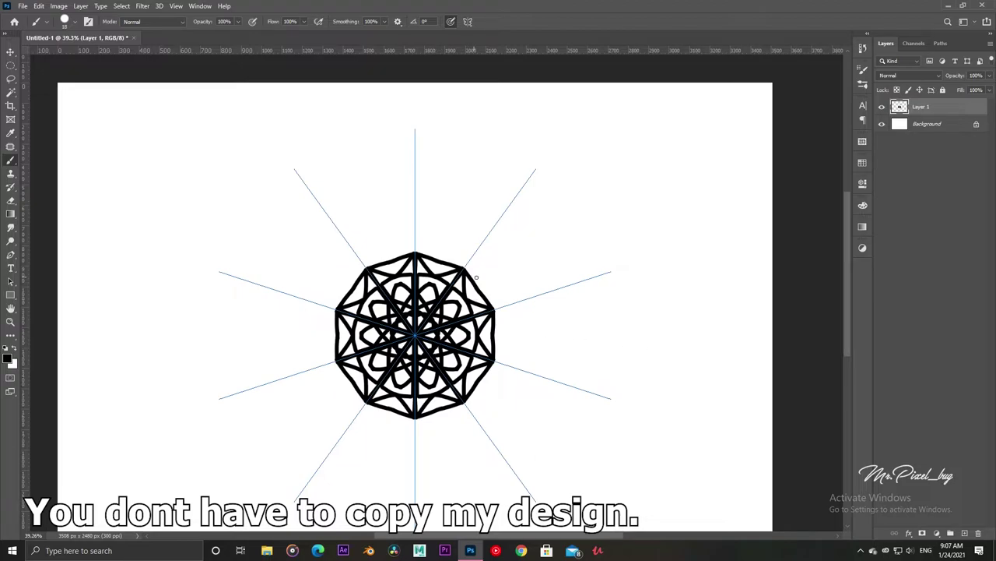
pyautogui.moveTo(472, 265); pyautogui.dragTo(506, 319)
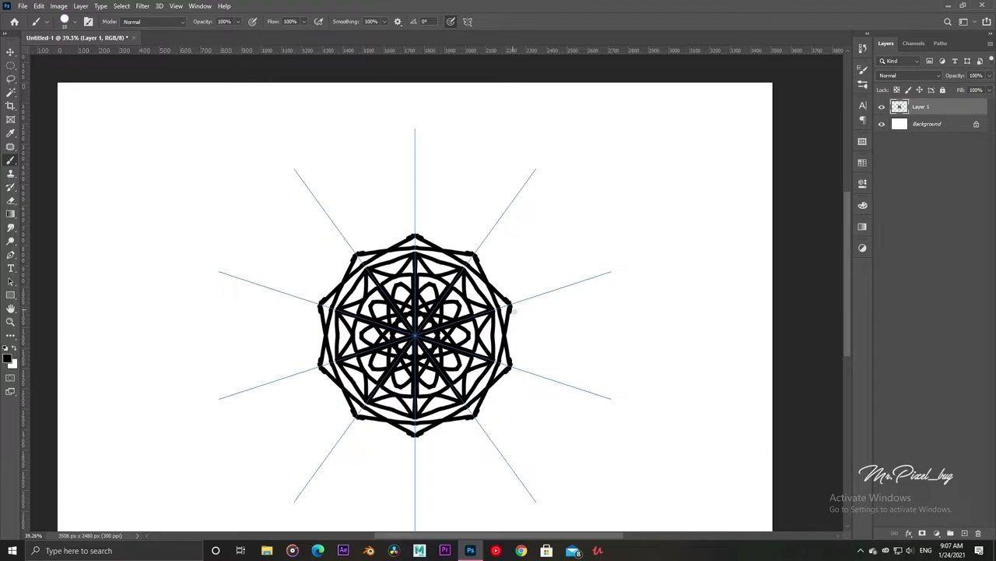
# Round the outline into a circle, then add a zigzag star and curved outer-ring strokes.
pyautogui.moveTo(472, 251); pyautogui.dragTo(437, 237)
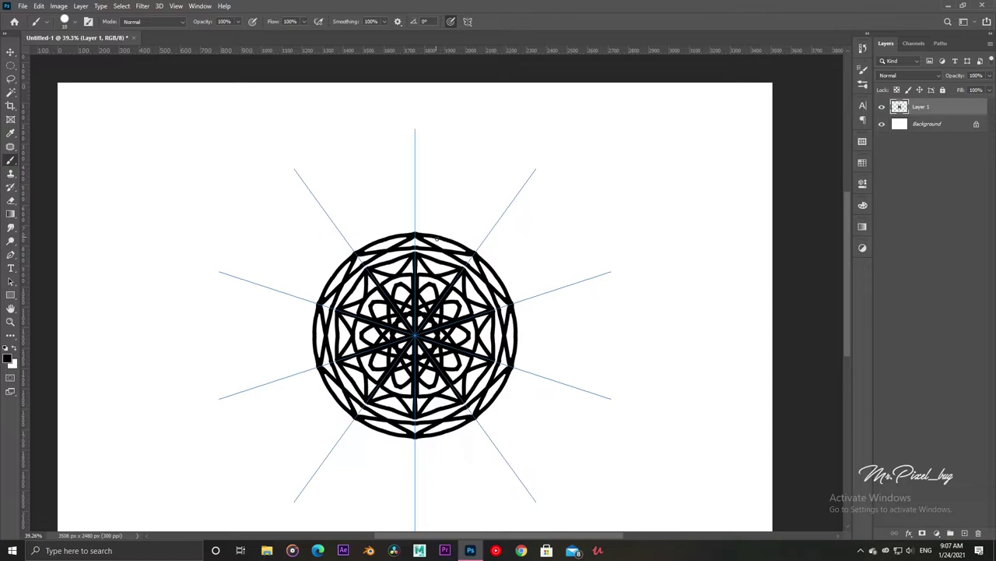
pyautogui.moveTo(507, 216); pyautogui.dragTo(523, 304)
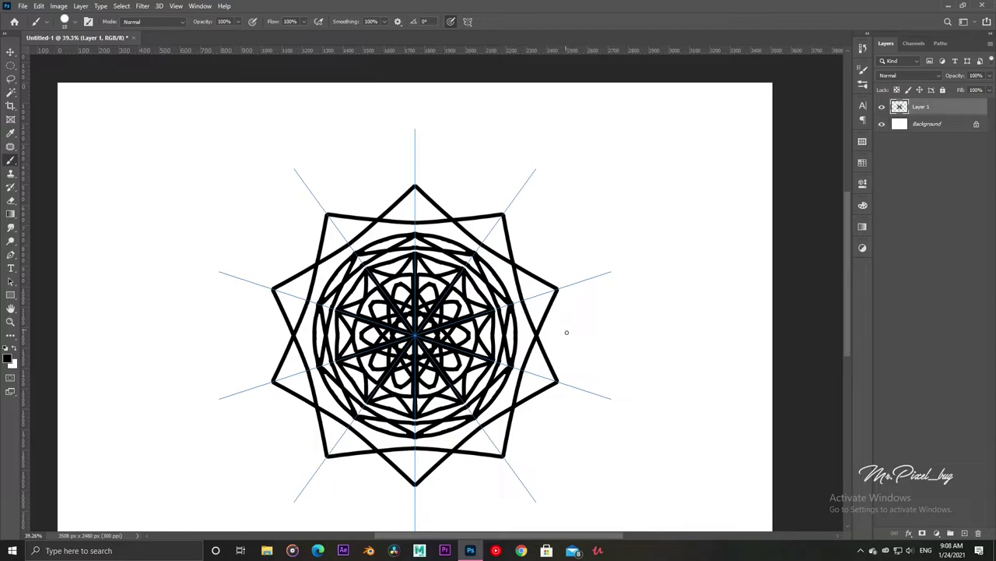
pyautogui.moveTo(566, 329); pyautogui.dragTo(546, 389)
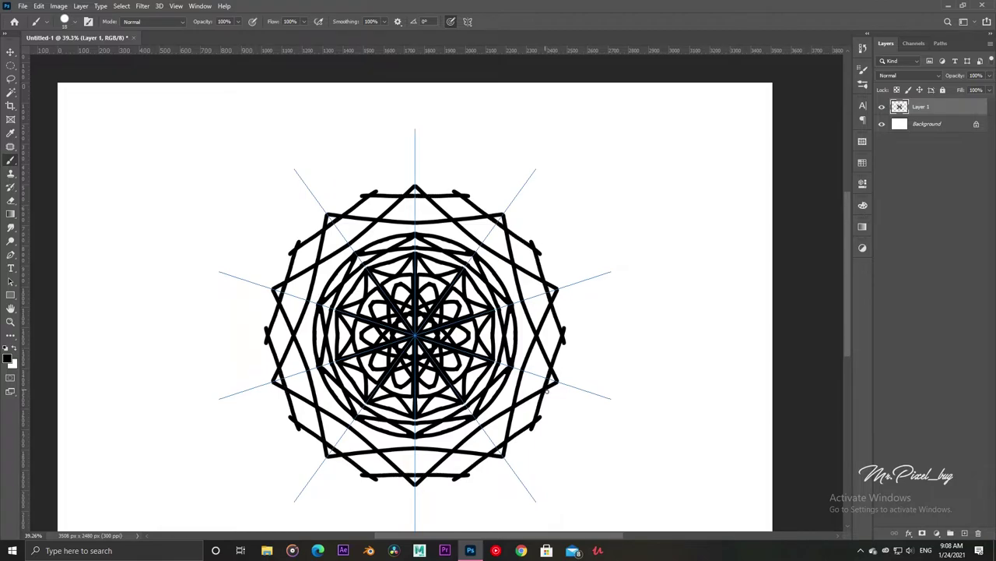
pyautogui.moveTo(567, 326); pyautogui.dragTo(537, 245)
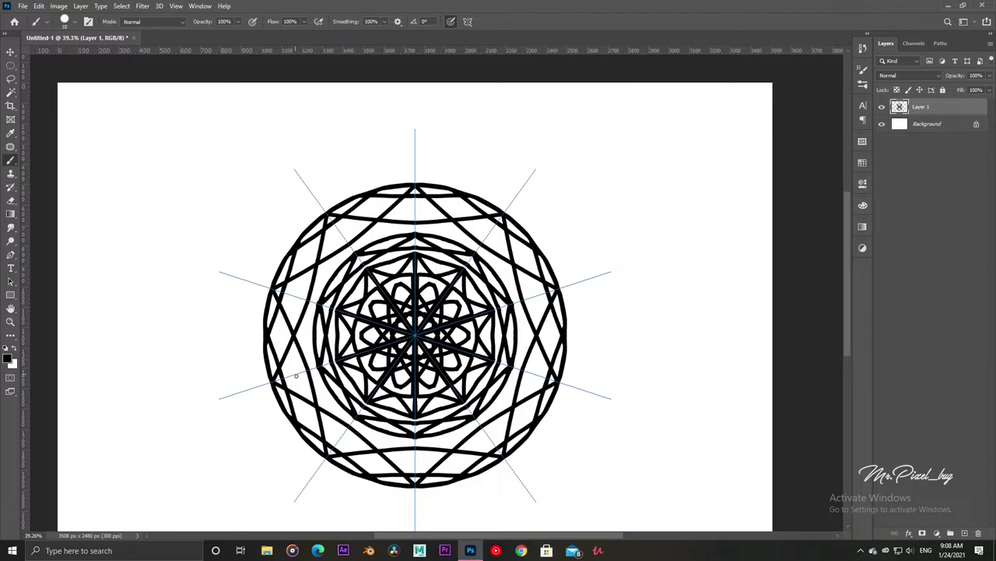
# Complete the ring's left side and add a large star outline with curved petals.
pyautogui.moveTo(280, 380); pyautogui.dragTo(296, 335)
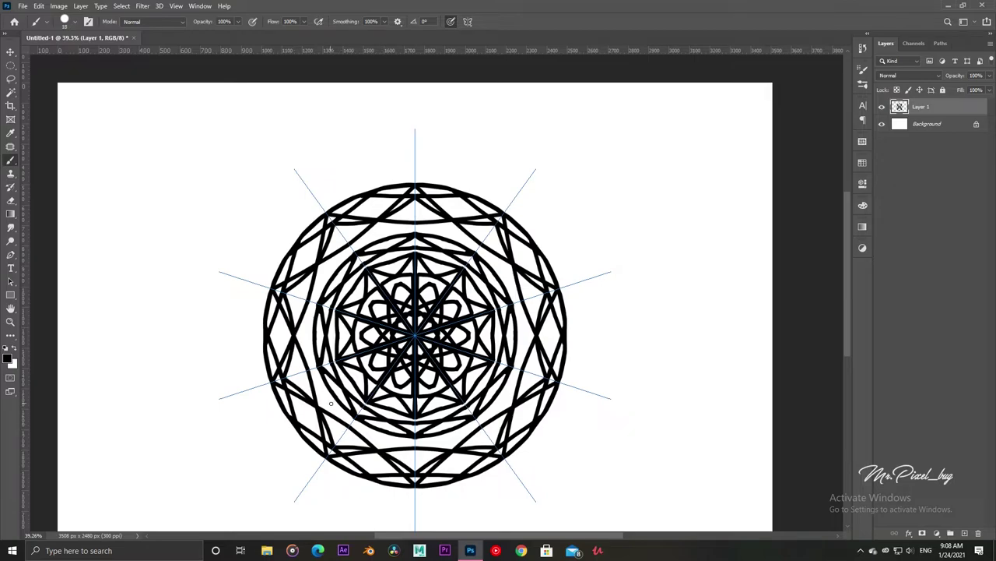
pyautogui.moveTo(310, 369); pyautogui.dragTo(337, 413)
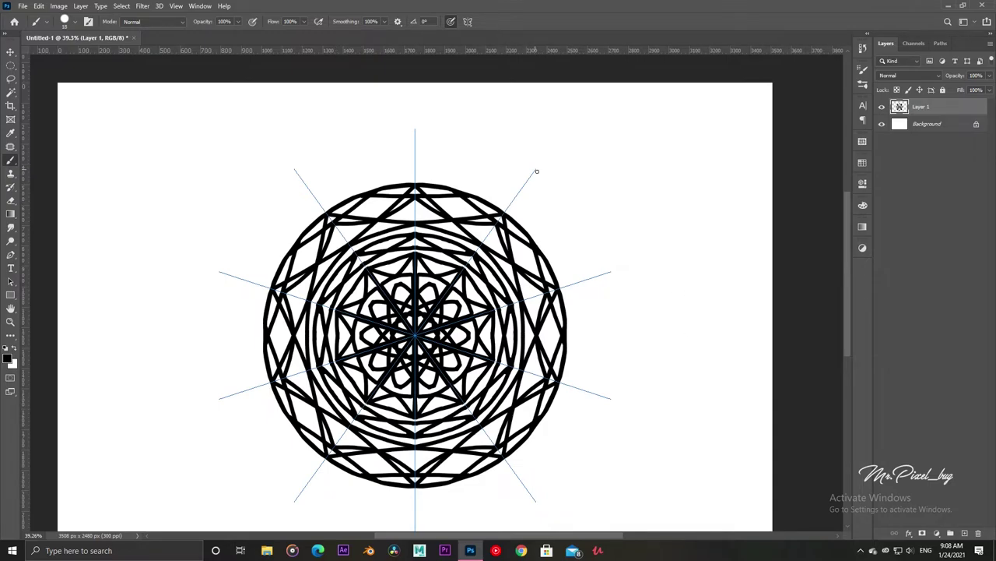
pyautogui.moveTo(536, 169); pyautogui.dragTo(564, 294)
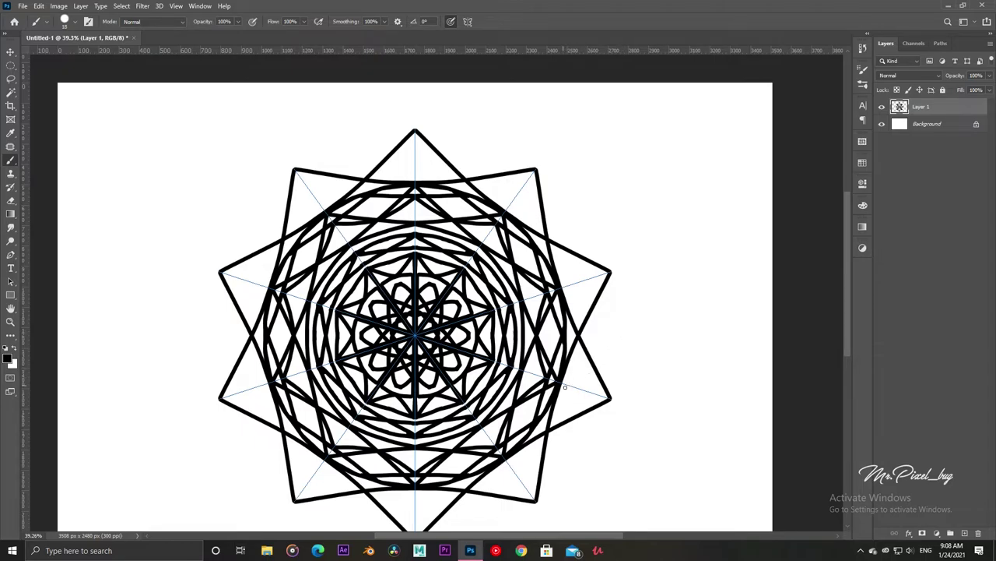
pyautogui.moveTo(566, 386); pyautogui.dragTo(615, 333)
# Zoom to fit and join the star tips with curved strokes and short outer dashes.
pyautogui.hotkey('ctrl', '0')
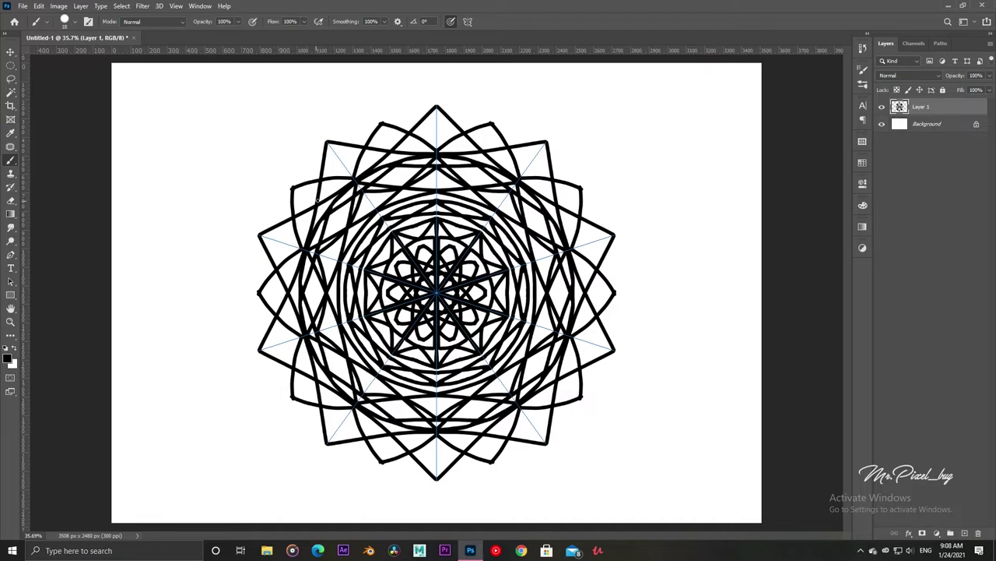
pyautogui.moveTo(291, 188); pyautogui.dragTo(330, 141)
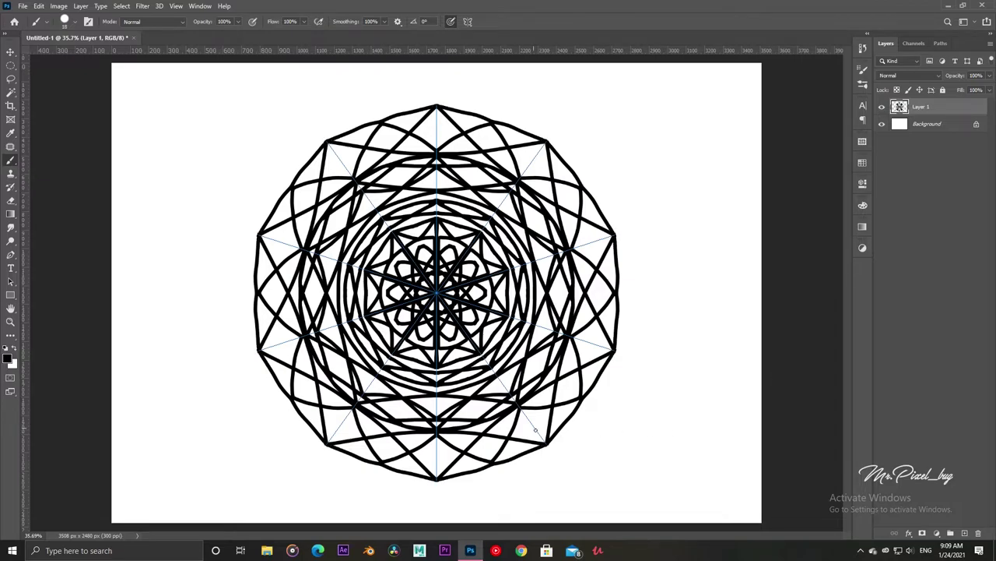
pyautogui.moveTo(537, 431); pyautogui.dragTo(542, 426)
pyautogui.moveTo(569, 389); pyautogui.dragTo(578, 380)
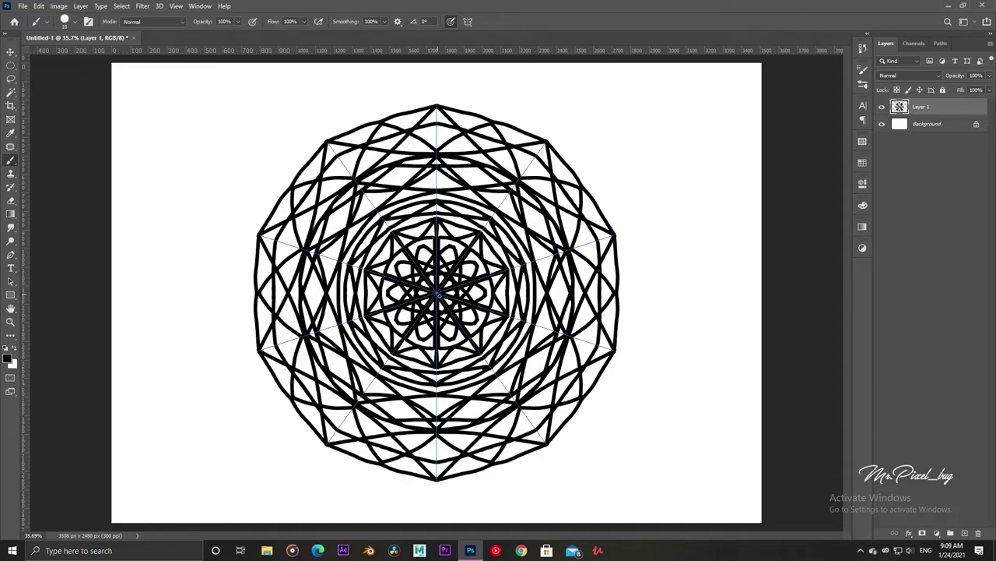
# Pack the central star and inner rings with dense mirrored lines.
pyautogui.moveTo(433, 331)
pyautogui.mouseDown()
pyautogui.moveTo(424, 311)
pyautogui.moveTo(416, 358)
pyautogui.moveTo(323, 439)
pyautogui.mouseUp()
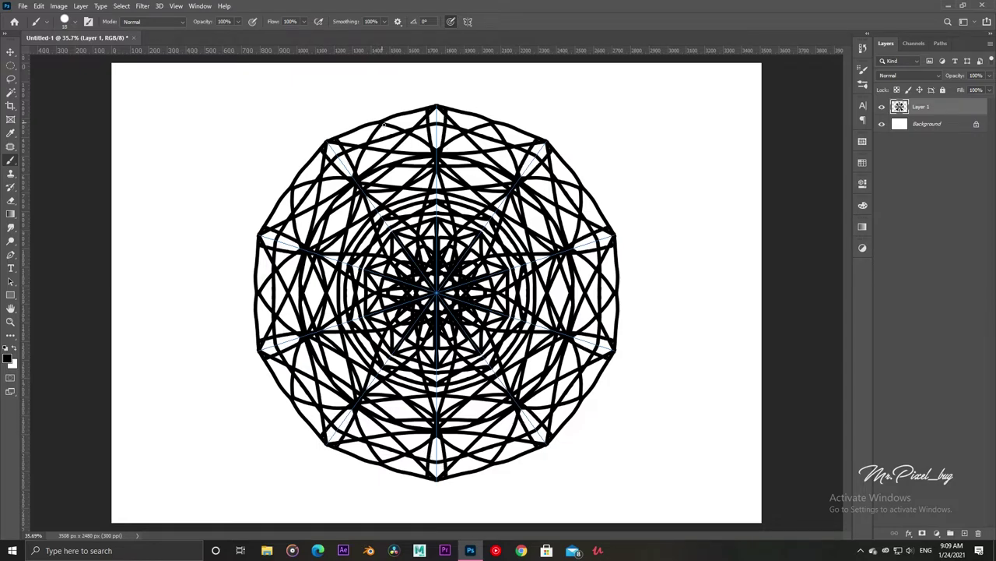
pyautogui.moveTo(384, 123); pyautogui.dragTo(415, 267)
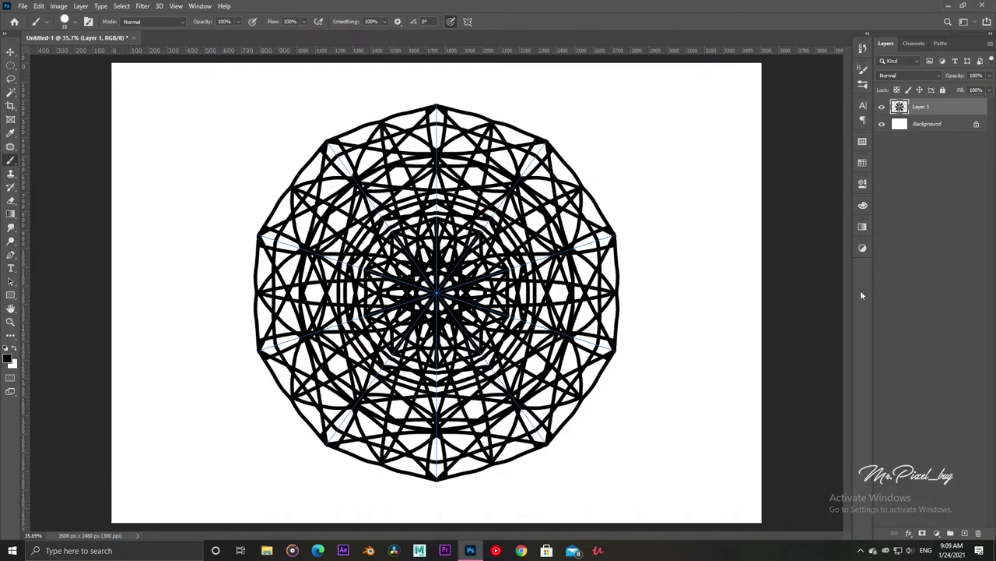
pyautogui.scroll(-1, 433, 309)
# Paint looping scalloped arcs around the outer rim and weave curves inside them.
pyautogui.scroll(1, 433, 309)
pyautogui.moveTo(549, 142); pyautogui.dragTo(612, 190)
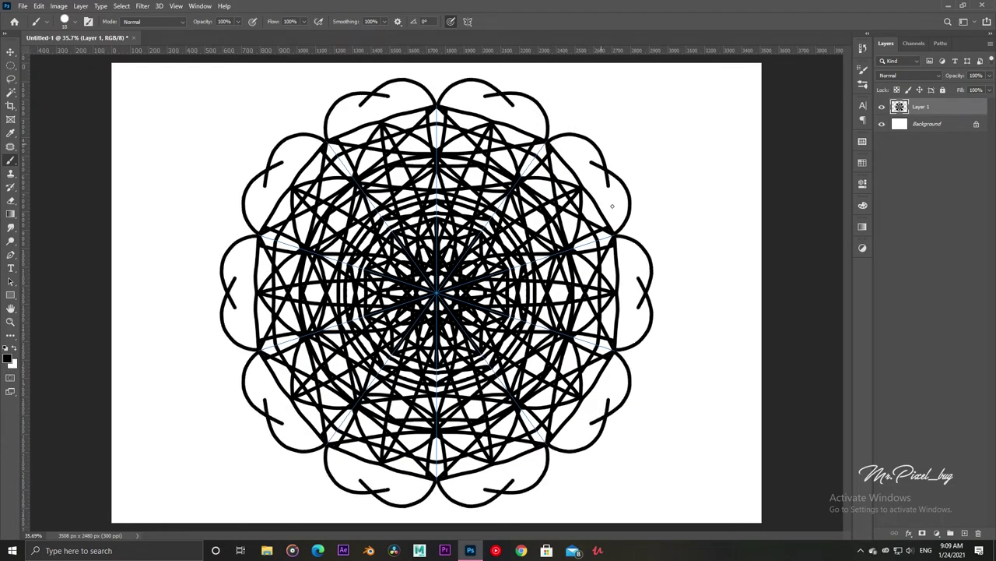
pyautogui.moveTo(612, 190); pyautogui.dragTo(617, 238)
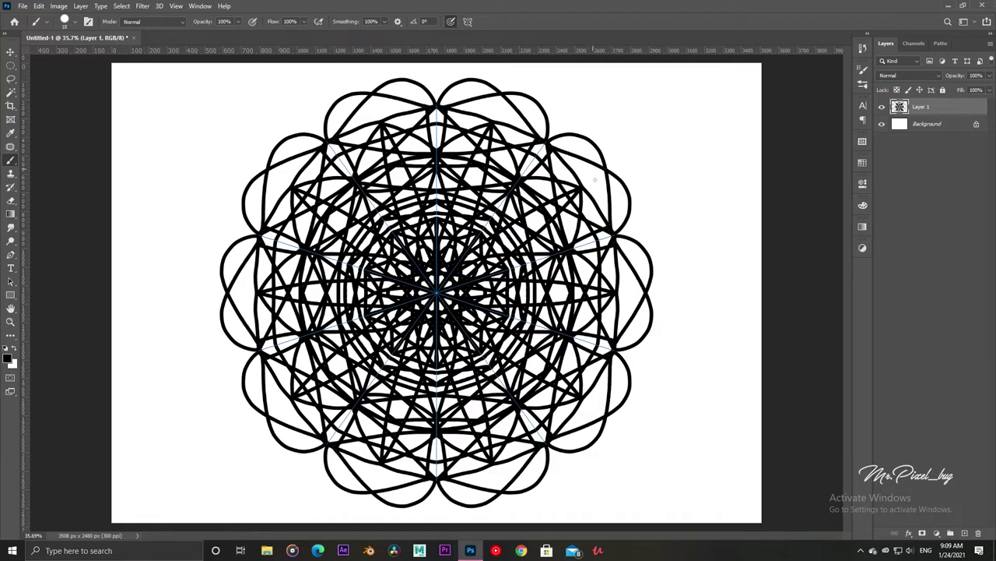
pyautogui.moveTo(584, 186); pyautogui.dragTo(627, 207)
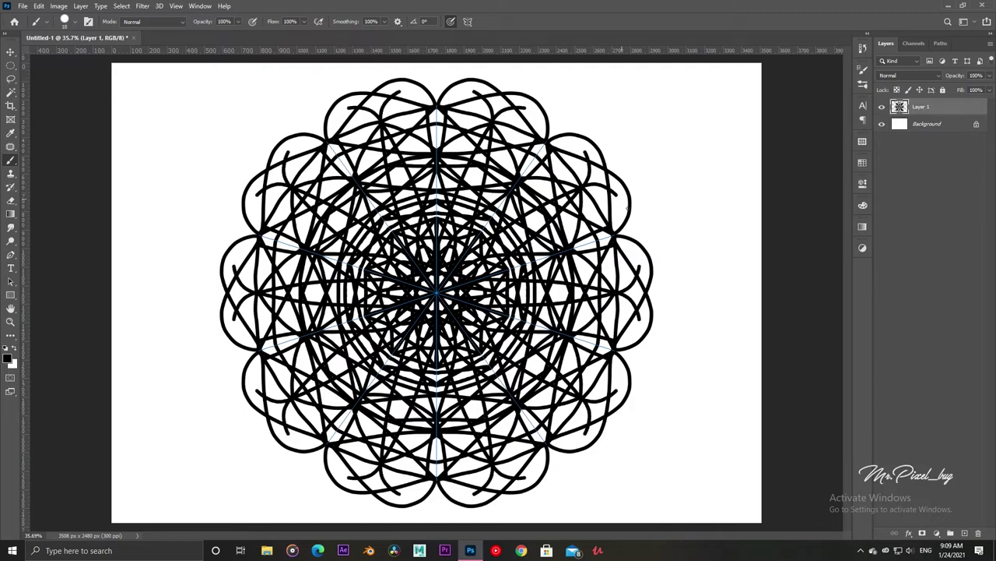
pyautogui.moveTo(632, 232); pyautogui.dragTo(632, 275)
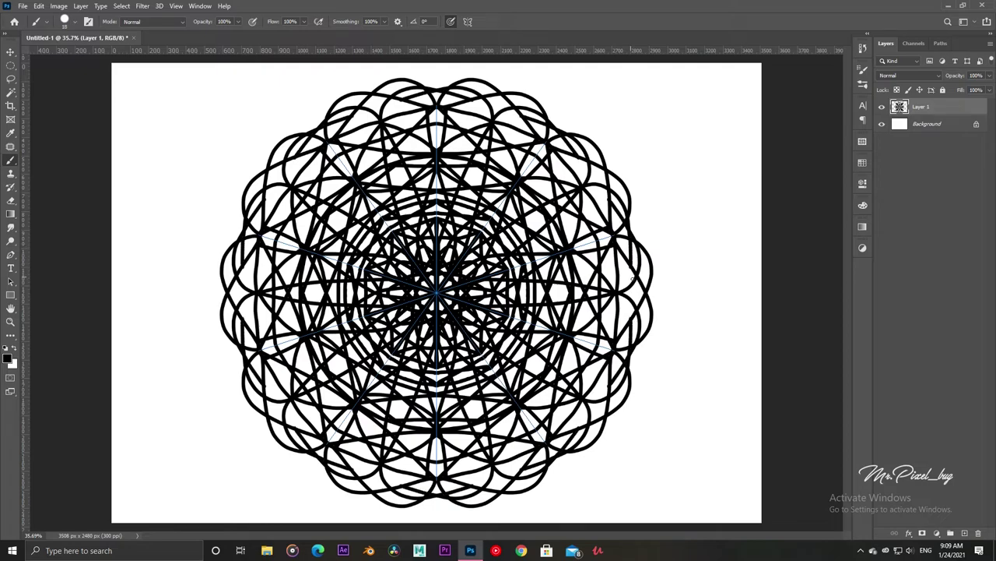
pyautogui.moveTo(631, 273); pyautogui.dragTo(631, 299)
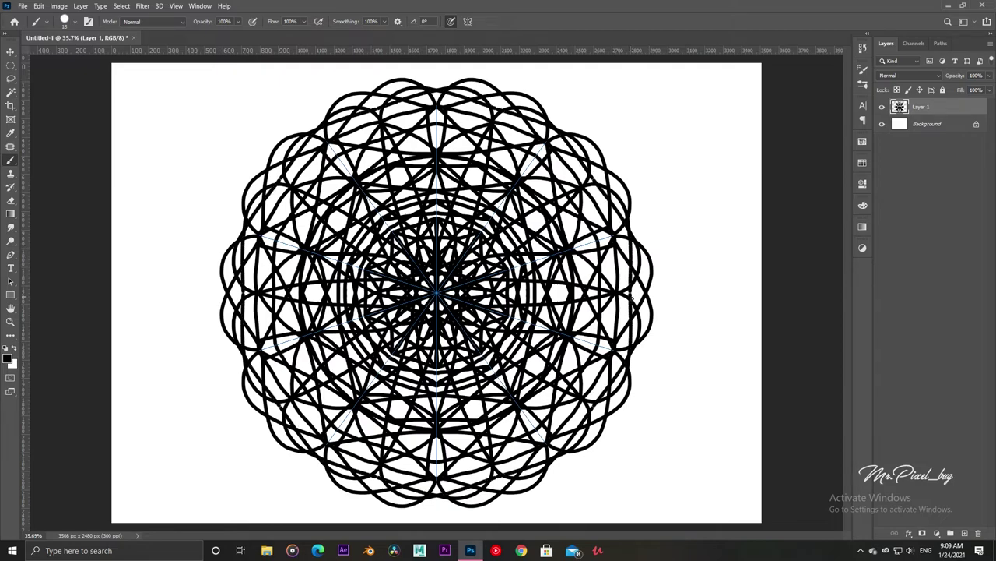